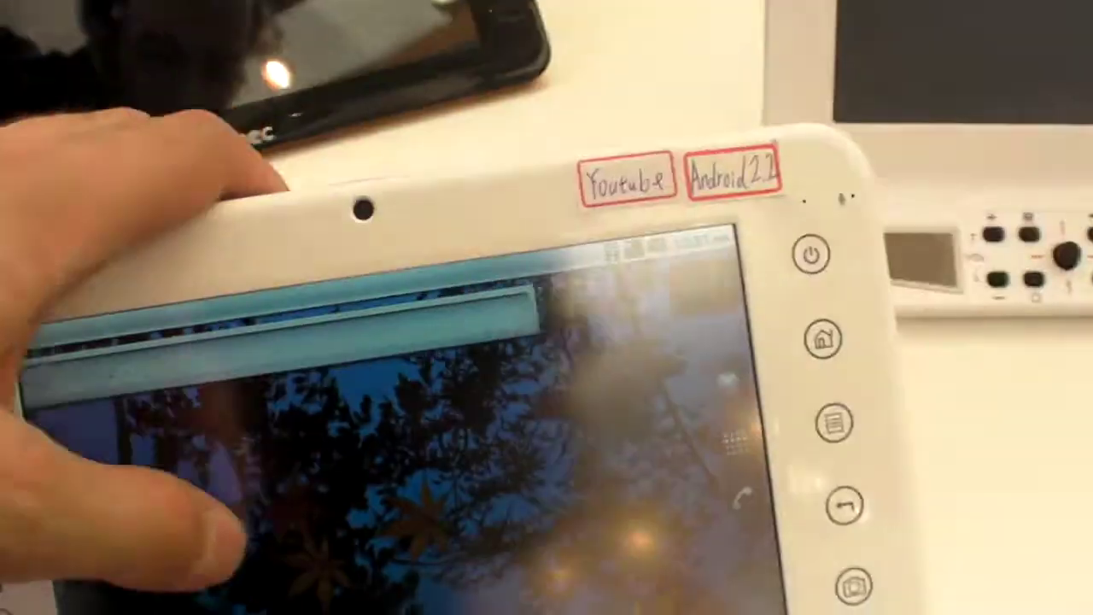
drag(598, 342, 256, 341)
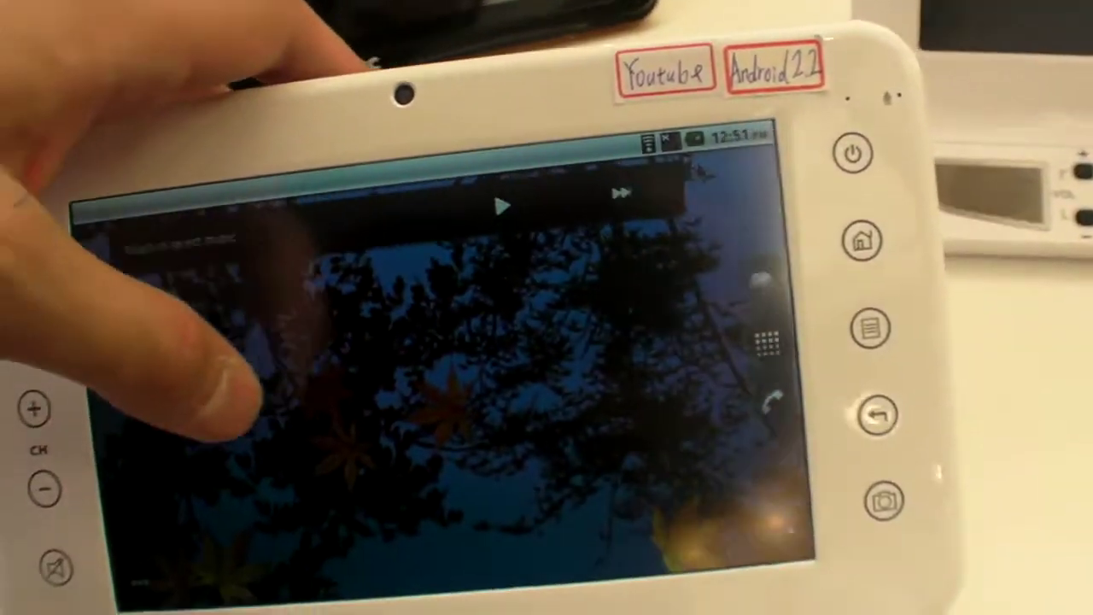
drag(513, 299, 51, 359)
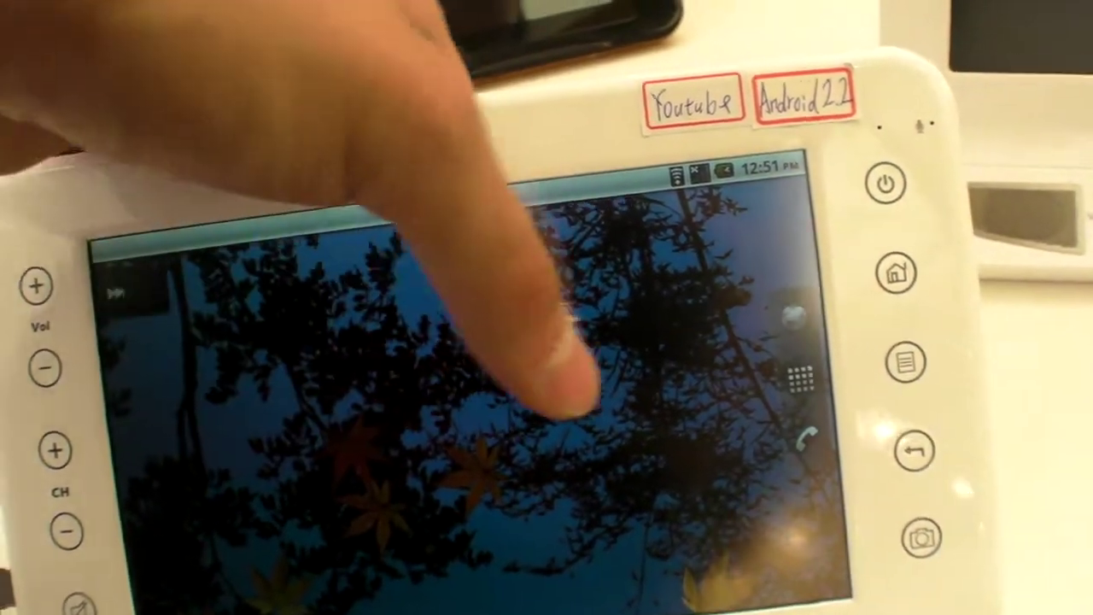
drag(572, 391, 183, 415)
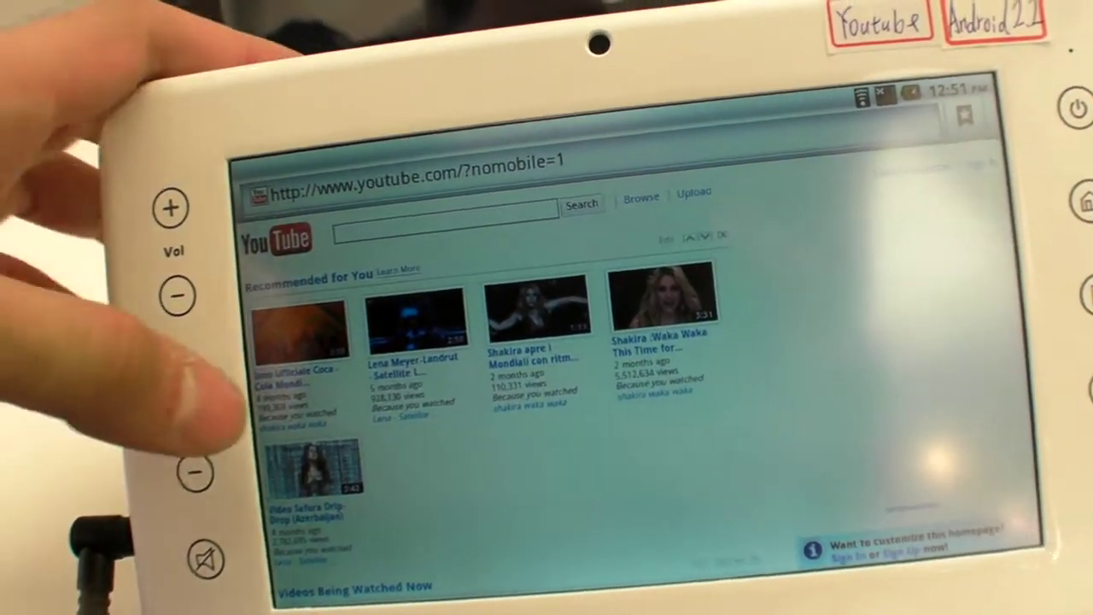
click(295, 352)
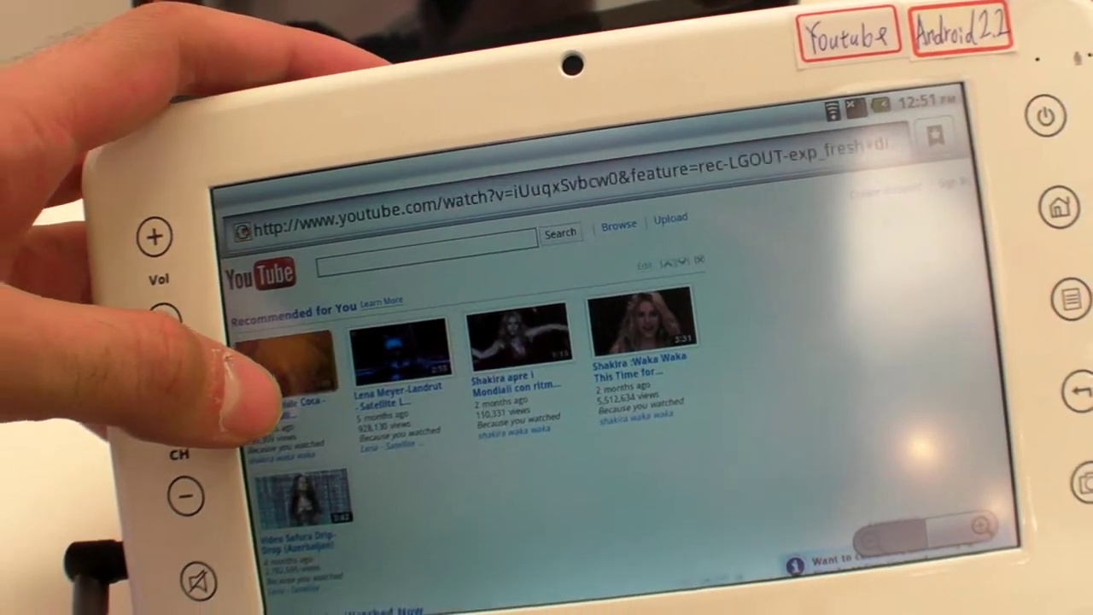